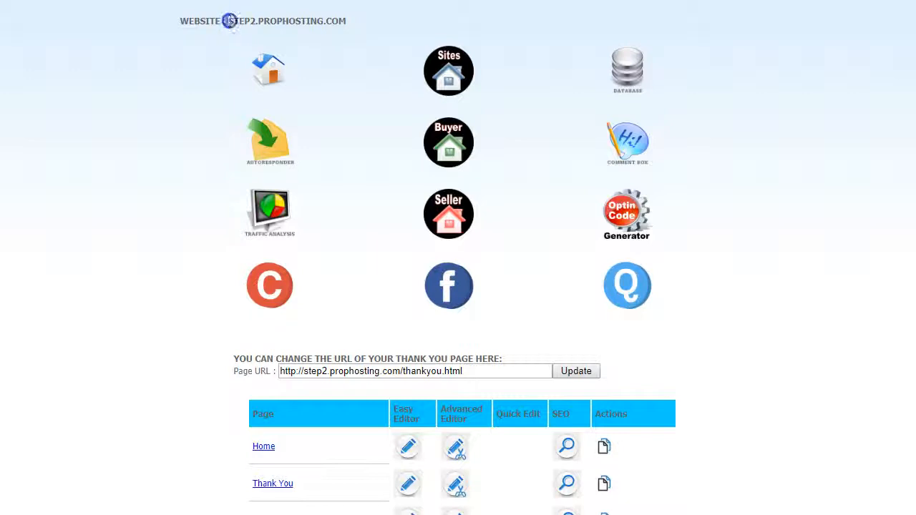
drag(227, 21, 330, 36)
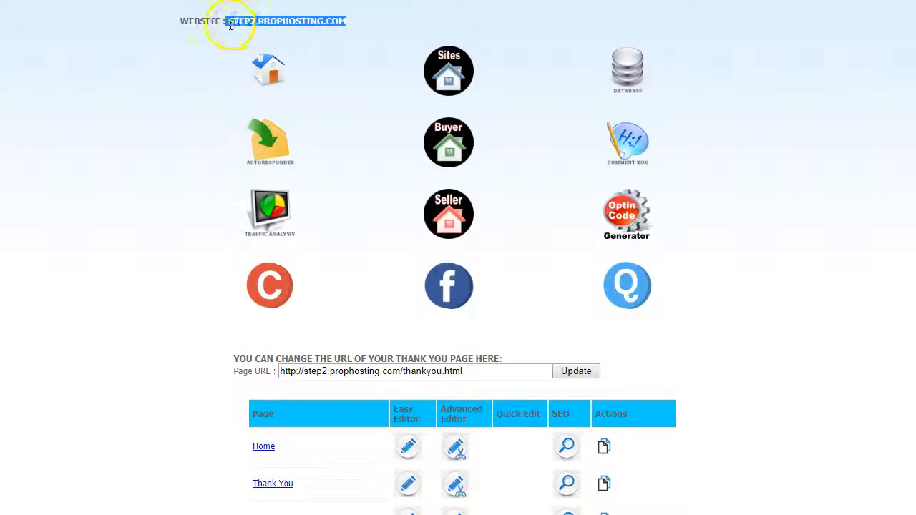
click(279, 27)
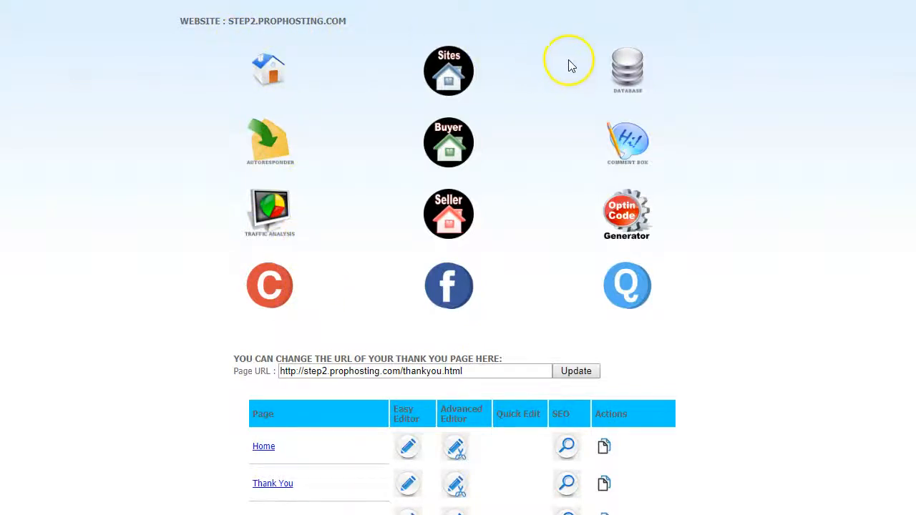
click(633, 68)
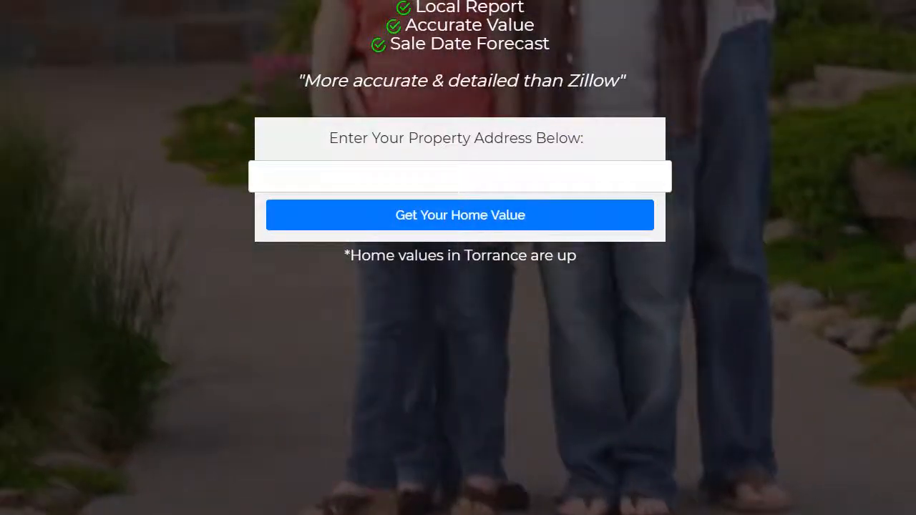
scroll(345, 386, up, 1)
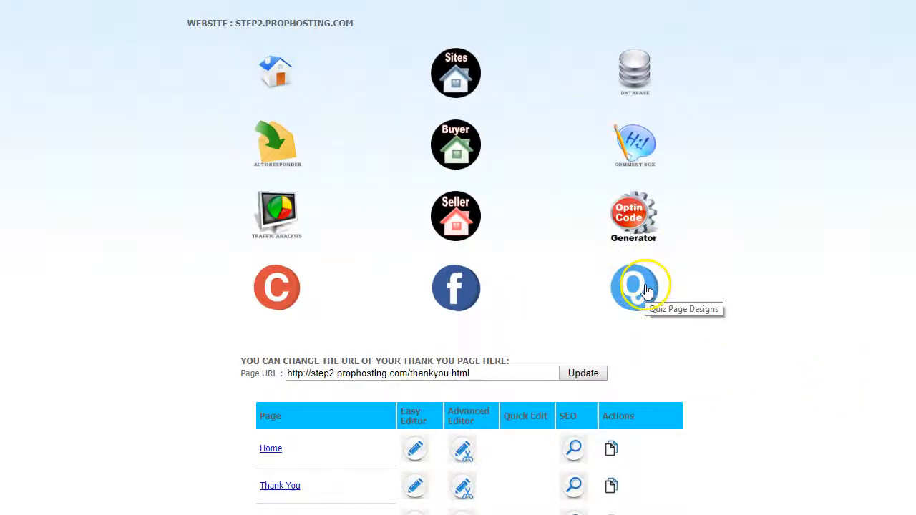
Step: Open the quiz/form builder from the account dashboard and copy the Value-Step2 template into the account
click(274, 71)
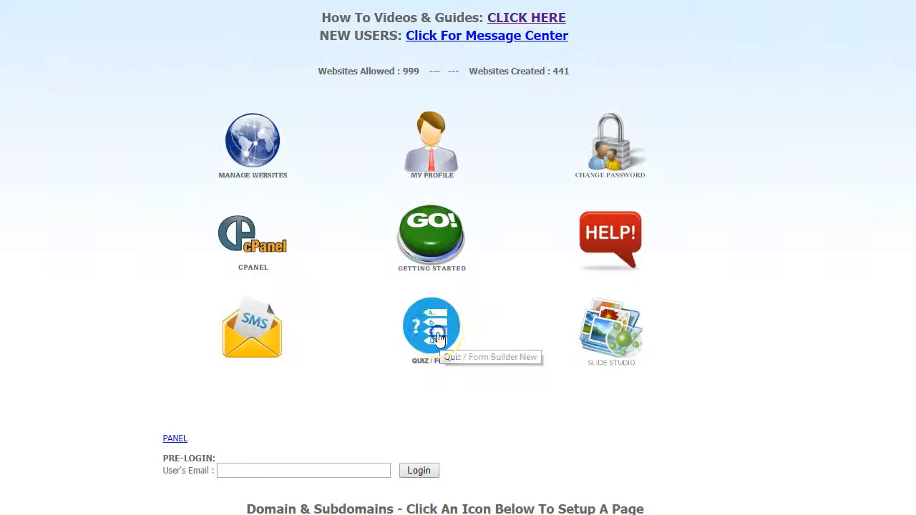
click(437, 333)
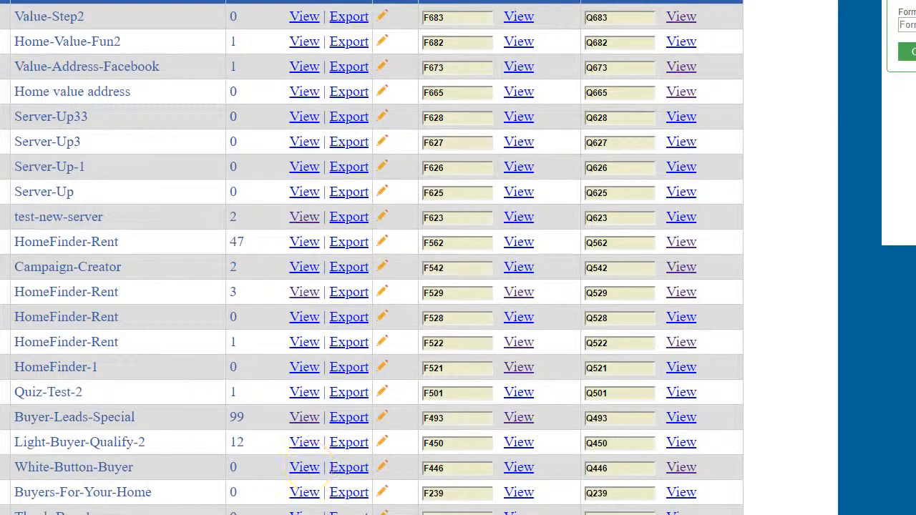
scroll(373, 258, down, 15)
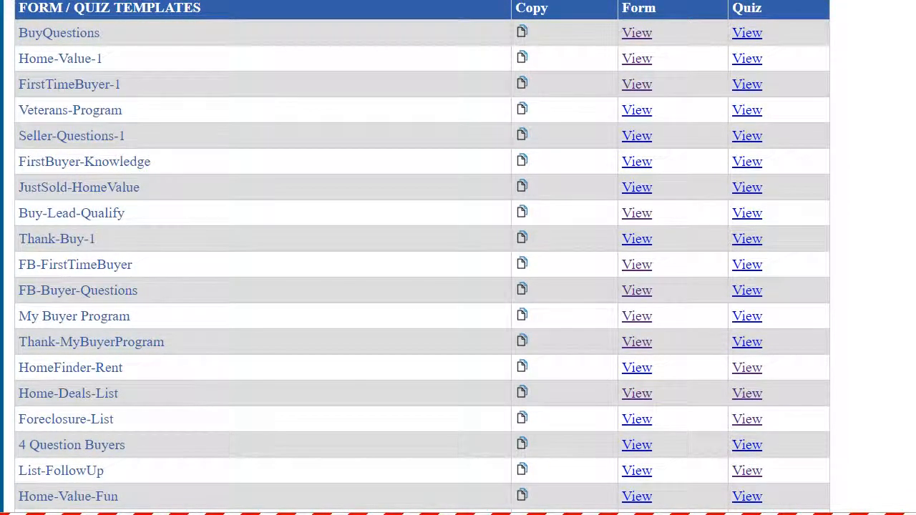
scroll(422, 258, down, 1)
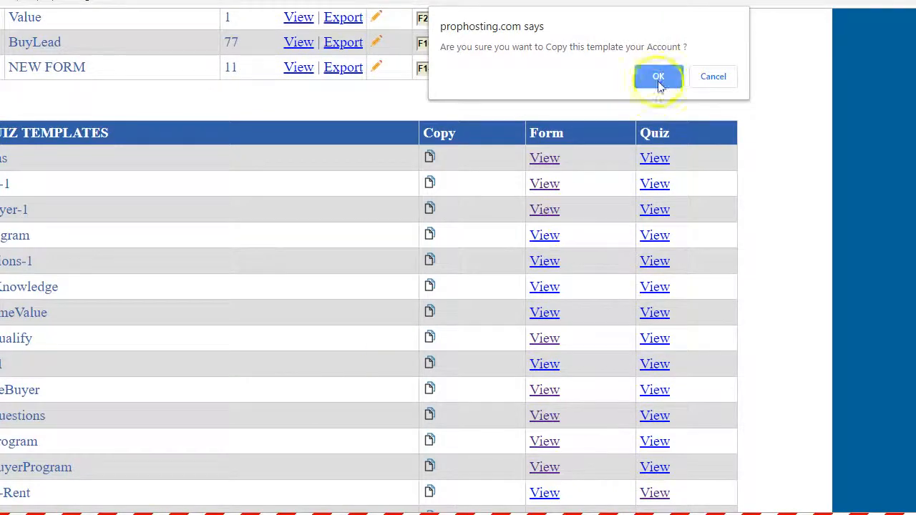
click(657, 77)
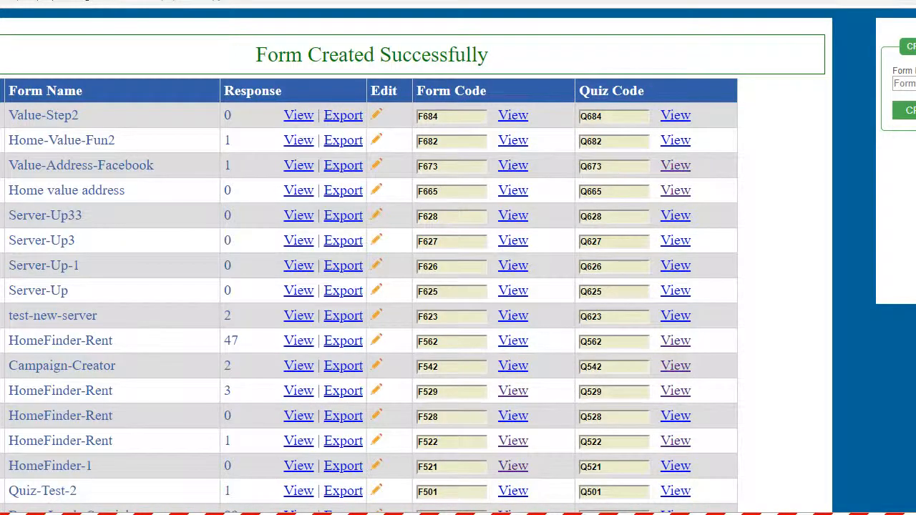
Step: Copy the quiz code Q684 of the Value-Step2 form in the forms list
scroll(375, 112, down, 1)
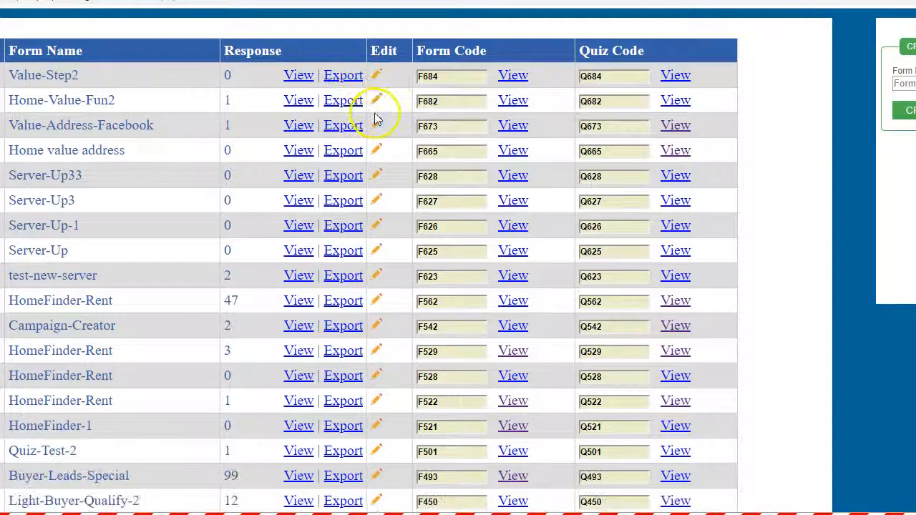
click(376, 79)
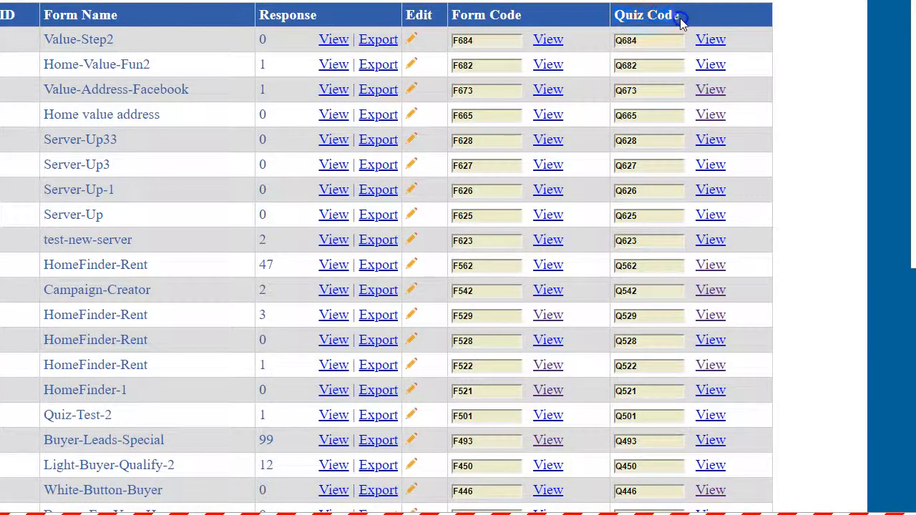
click(620, 40)
key(ctrl+c)
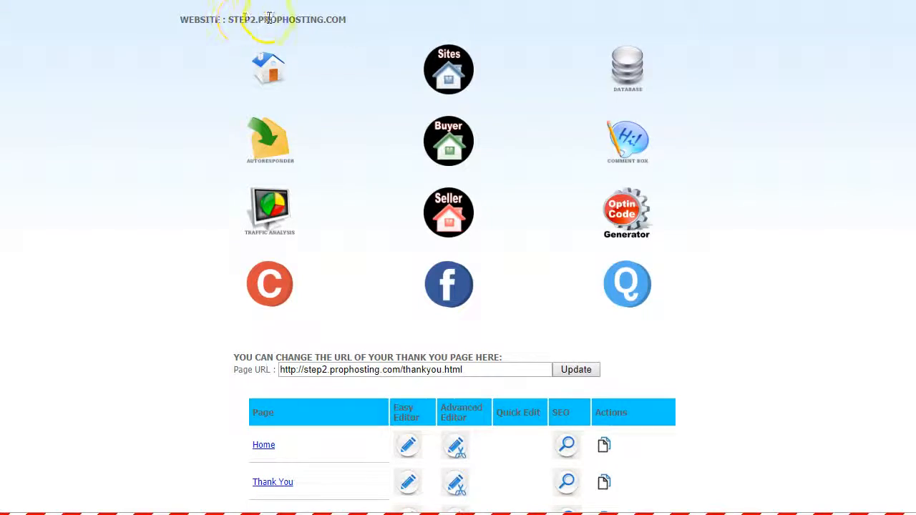
Step: Apply the quiz page design "Step 2 - Quiz Qualify - Home Value Thank You Page" to the step2.prophosting.com site
click(627, 284)
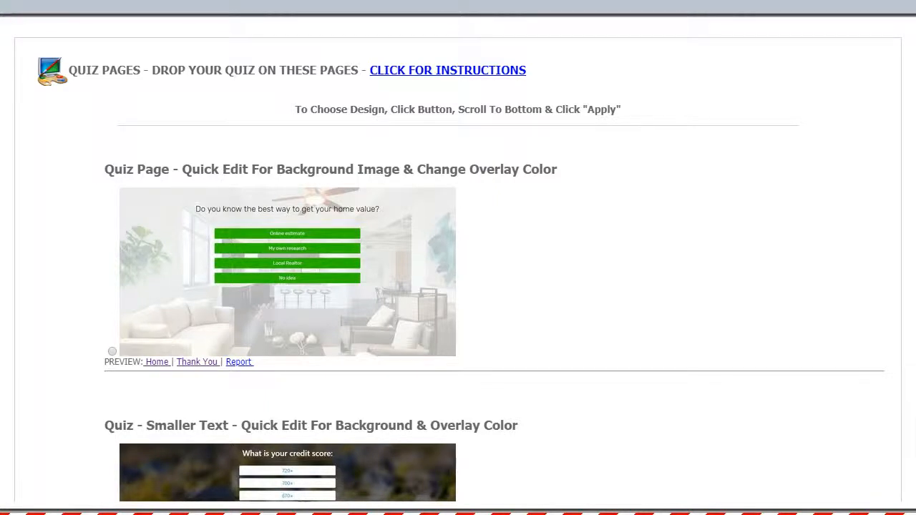
scroll(458, 265, down, 20)
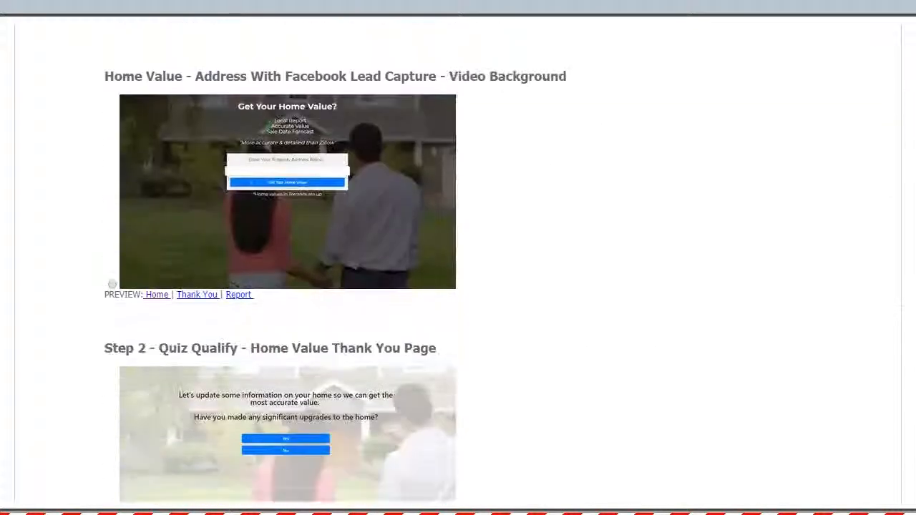
scroll(458, 265, down, 6)
scroll(458, 265, down, 1)
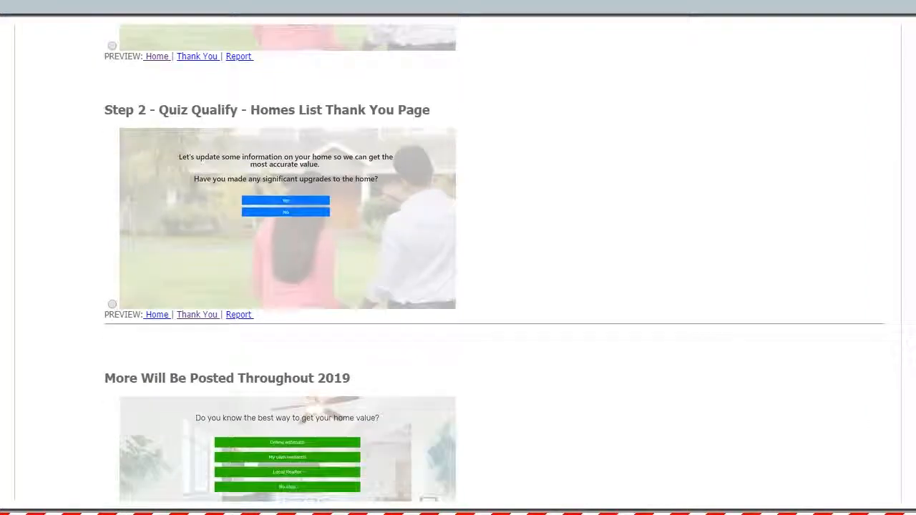
scroll(458, 265, up, 3)
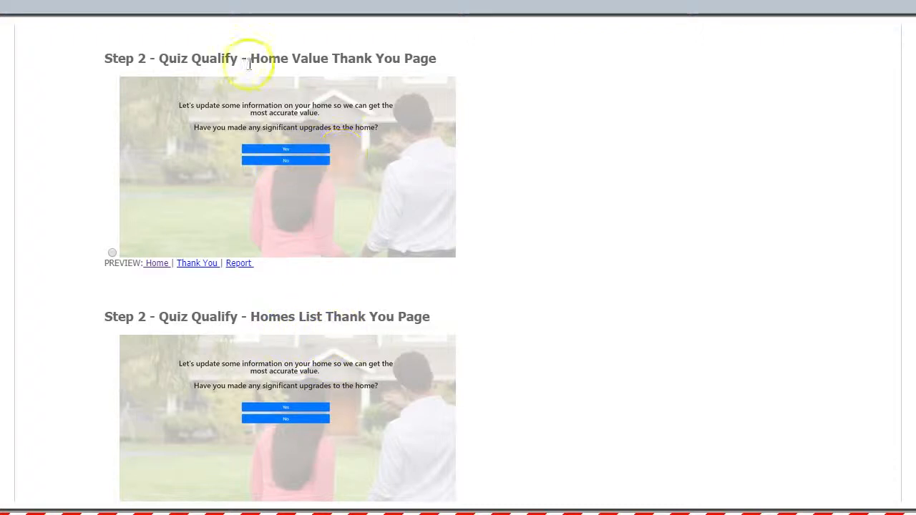
click(113, 254)
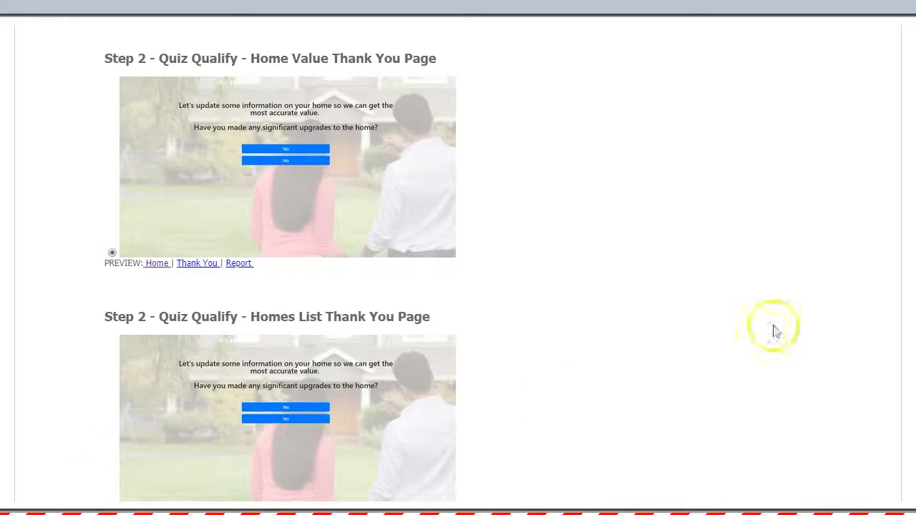
scroll(527, 450, down, 5)
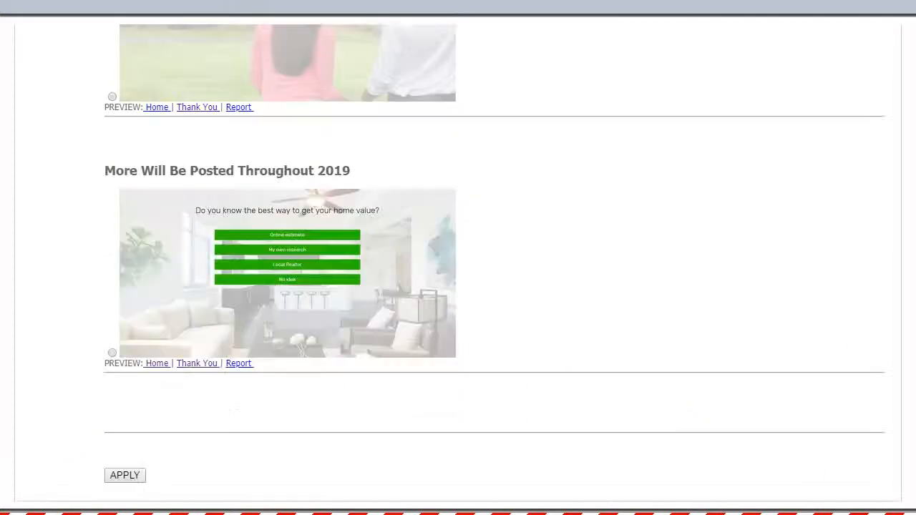
click(136, 475)
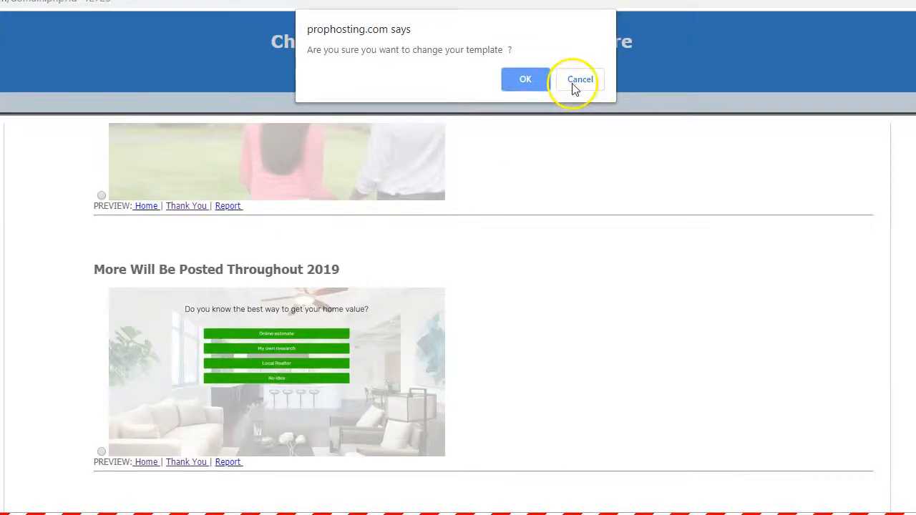
click(538, 78)
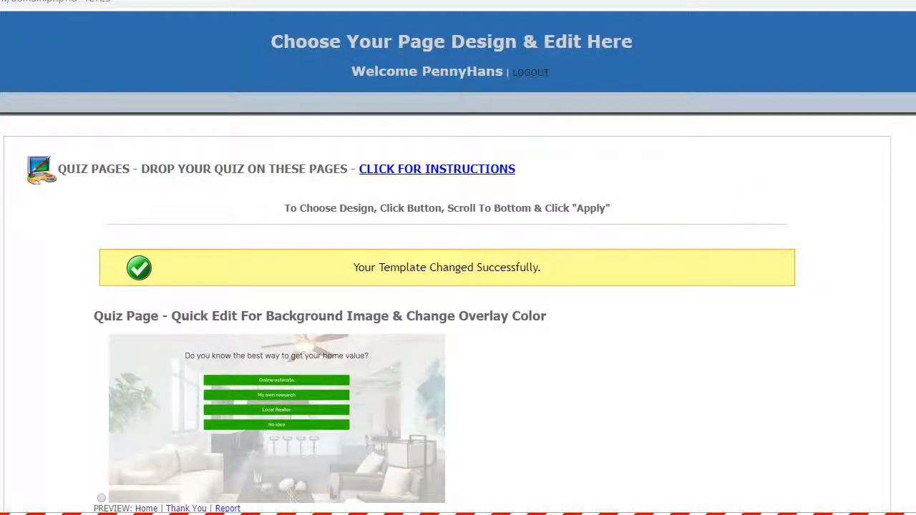
key(Escape)
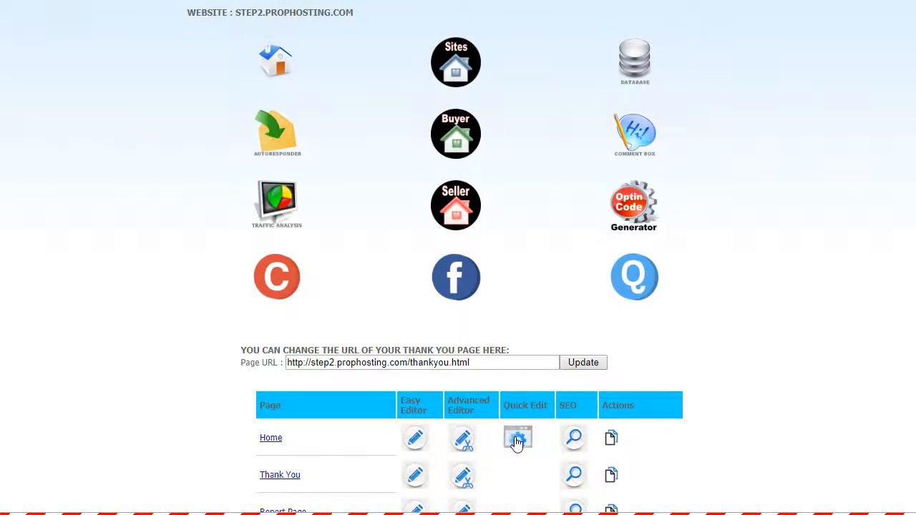
Step: In the Home page's advanced editor, replace the FORM placeholder with an inserted form using ID Q684, and save the page
click(463, 443)
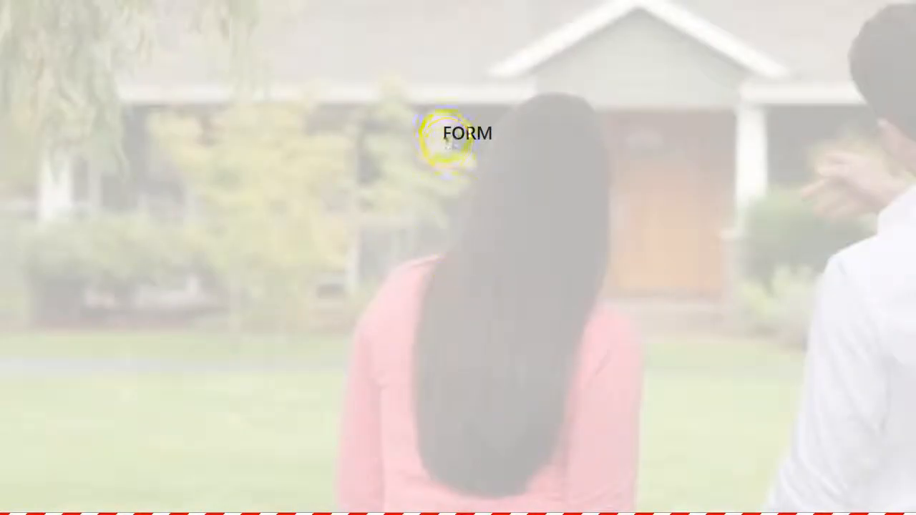
drag(444, 135, 503, 134)
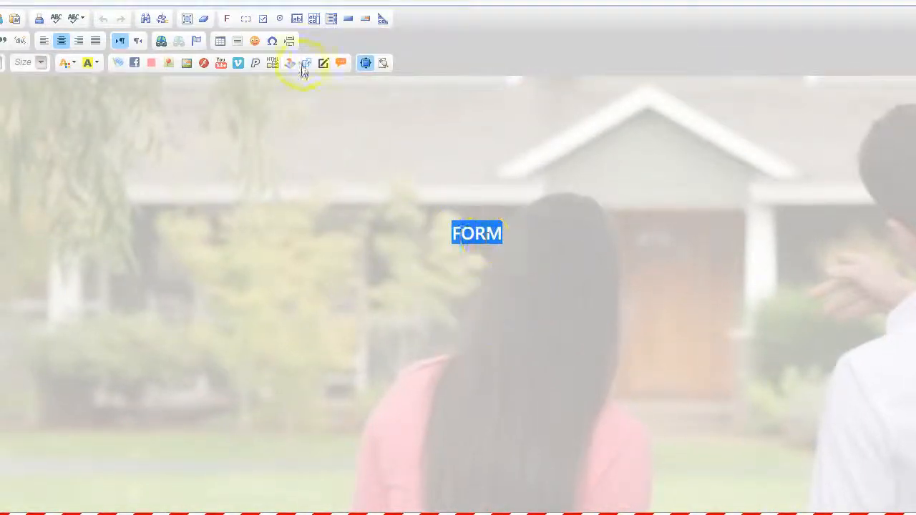
click(226, 18)
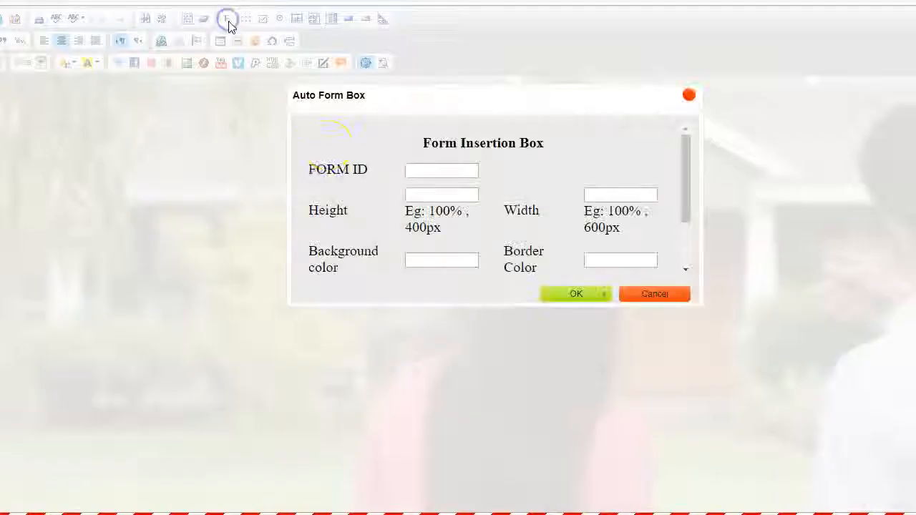
right_click(412, 173)
click(466, 286)
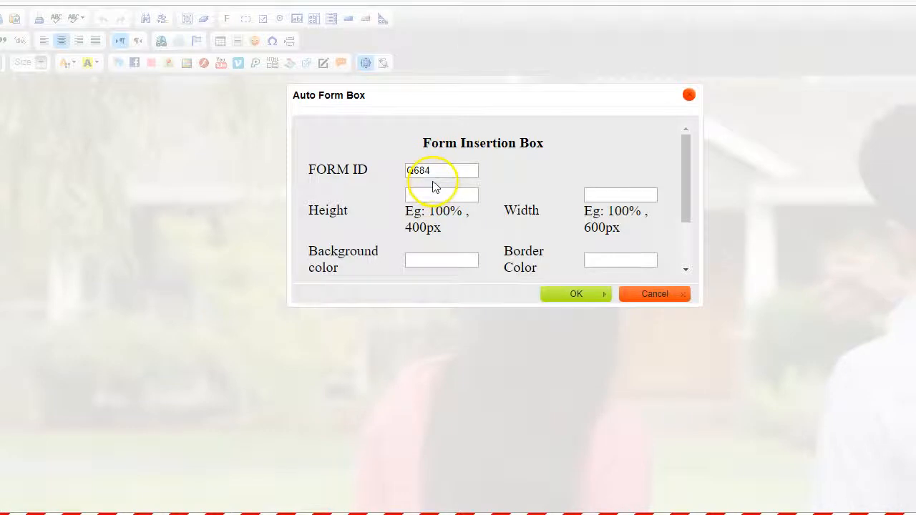
click(577, 297)
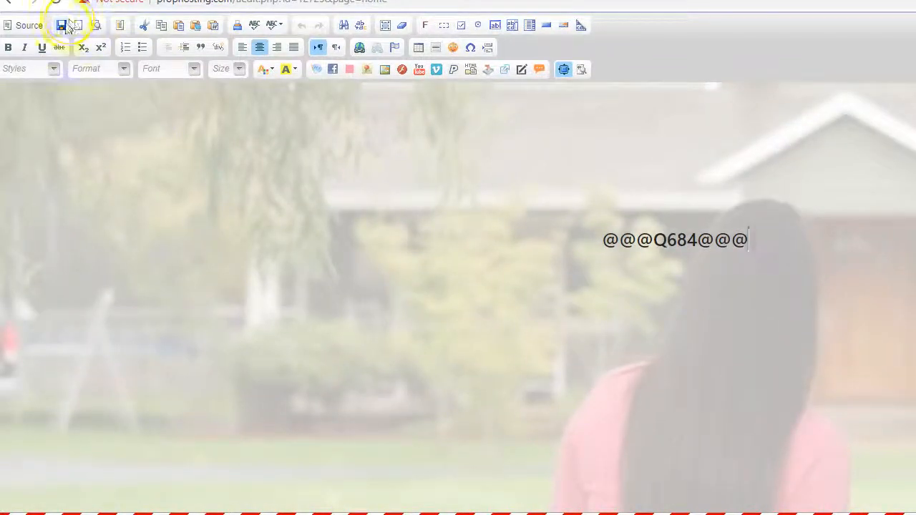
click(61, 26)
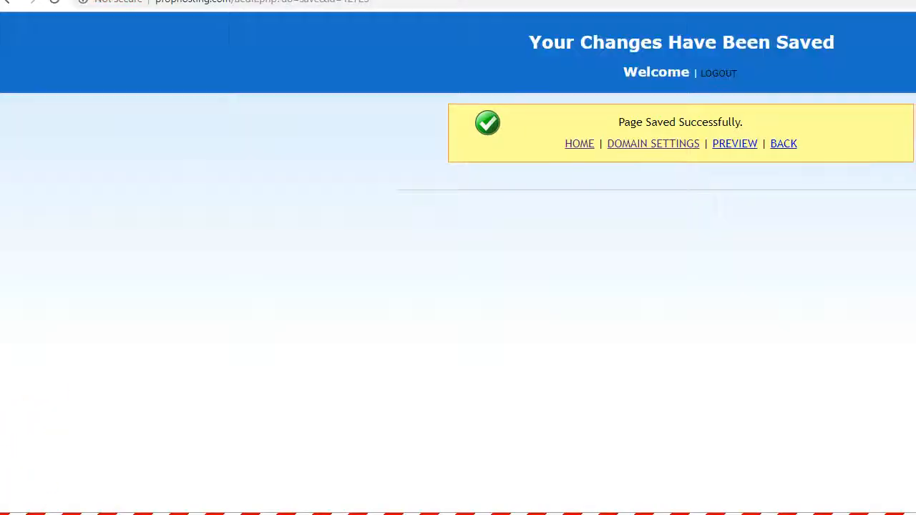
click(516, 80)
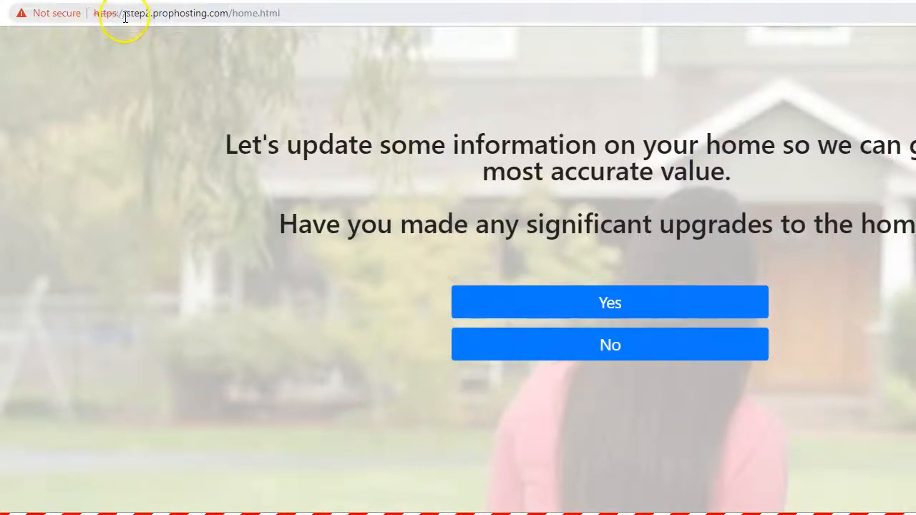
Step: Copy the published page's address step2.prophosting.com/home.html
drag(125, 15, 233, 15)
right_click(262, 24)
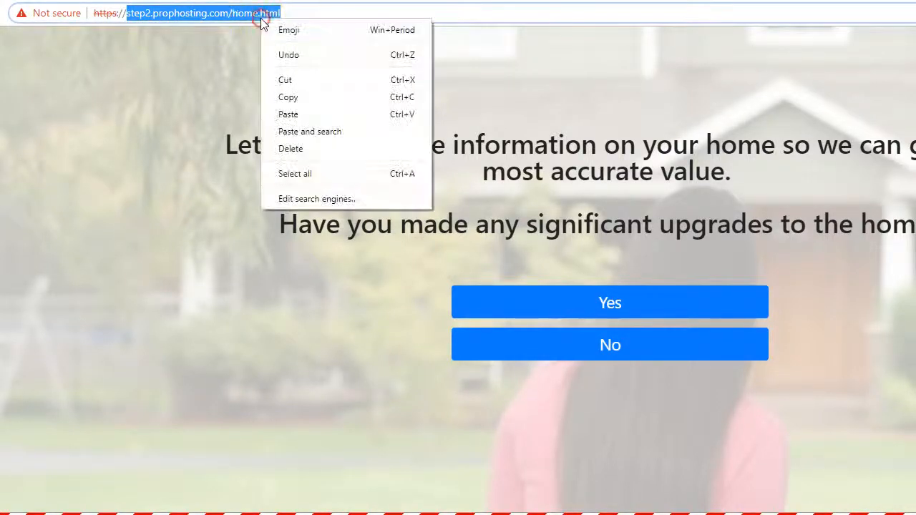
click(289, 96)
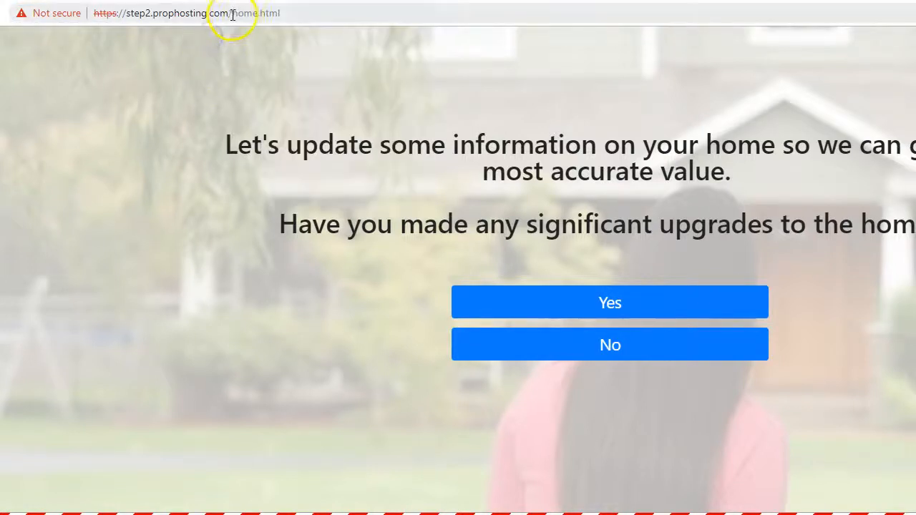
Step: Remove home.html from the page address, load step2.prophosting.com, and copy that shortened address
drag(234, 14, 323, 16)
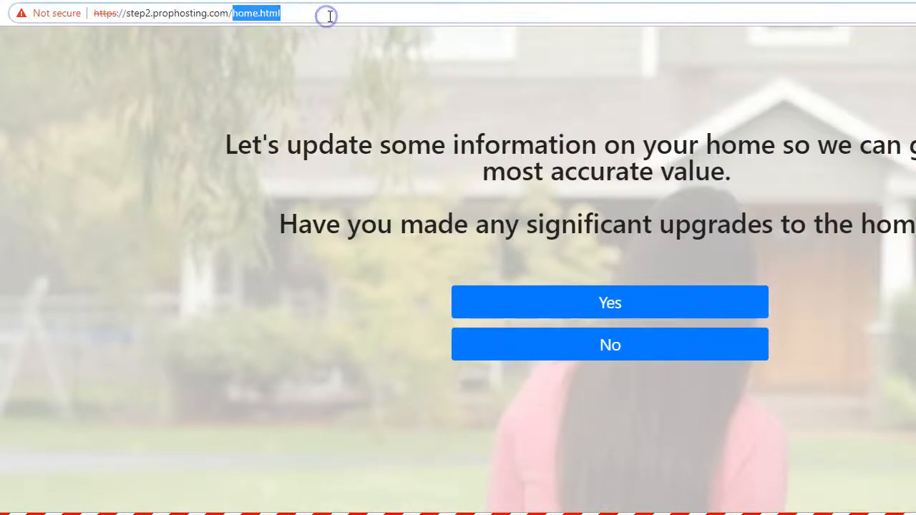
key(BackSpace)
key(Return)
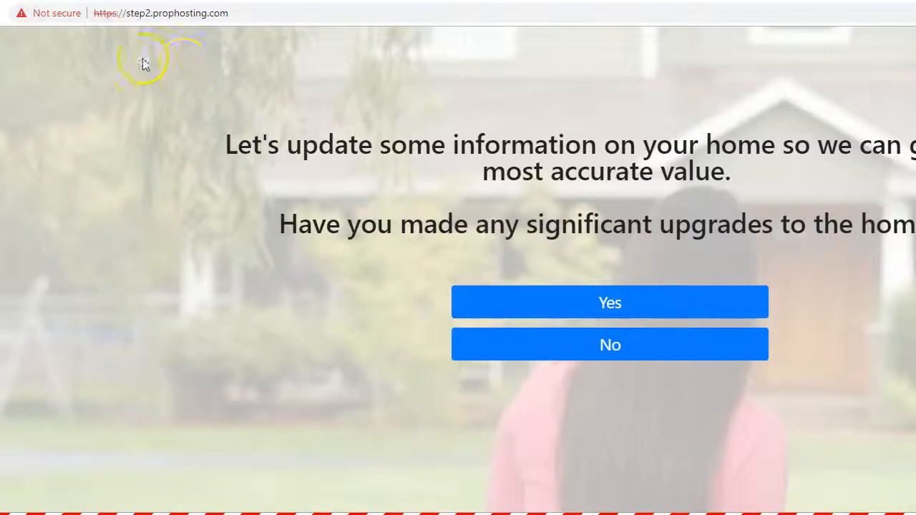
drag(128, 13, 176, 8)
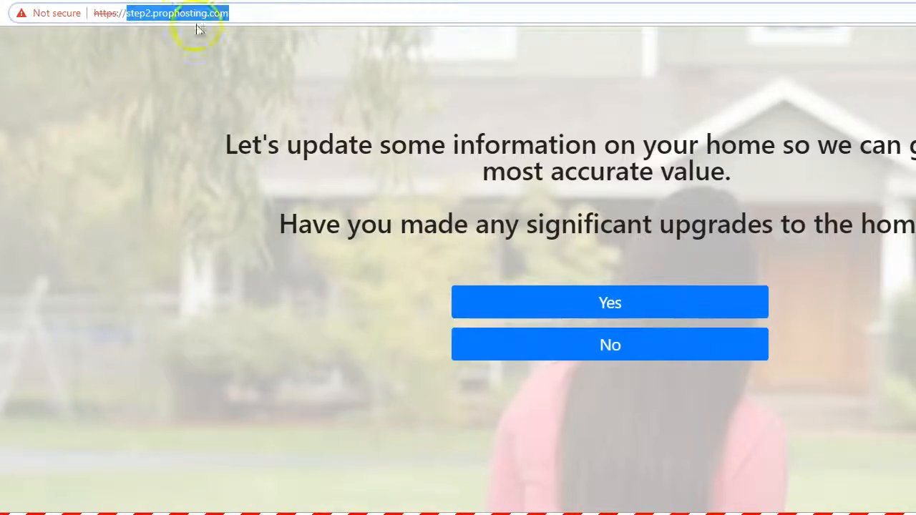
right_click(176, 22)
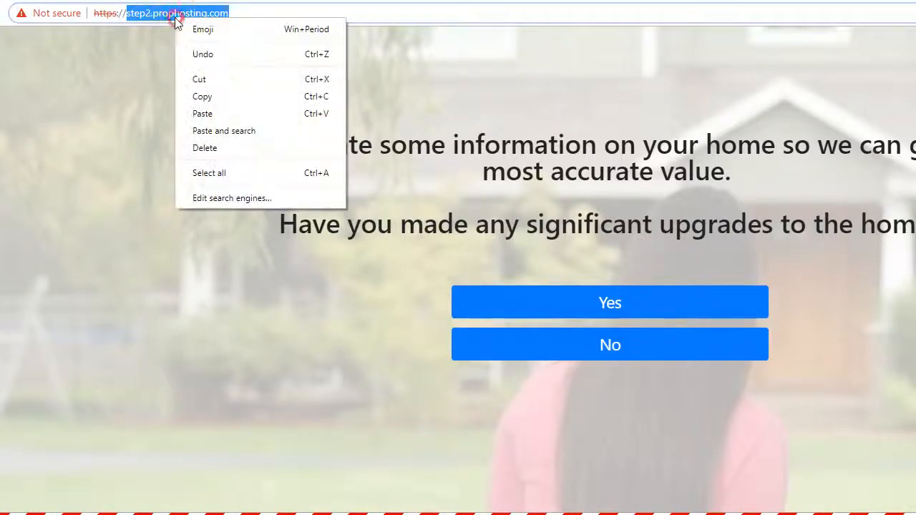
click(231, 96)
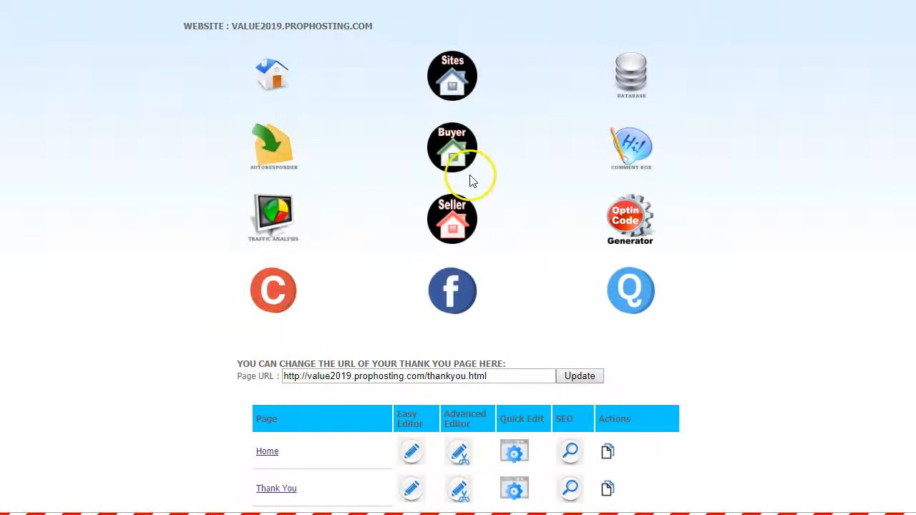
triple_click(341, 376)
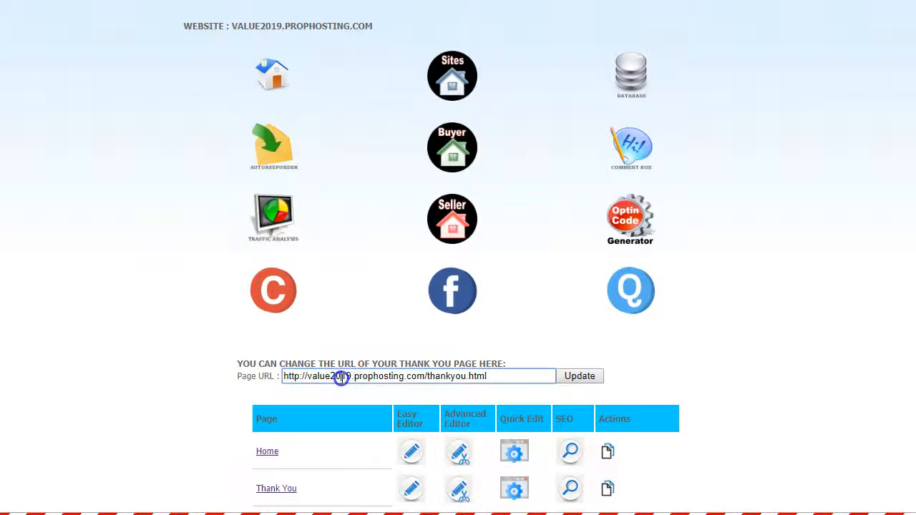
click(342, 376)
triple_click(341, 376)
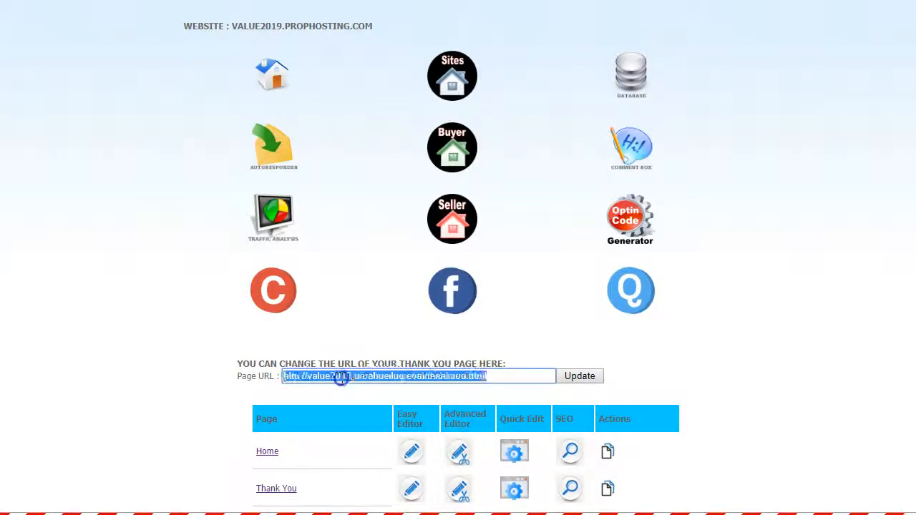
right_click(342, 377)
click(386, 449)
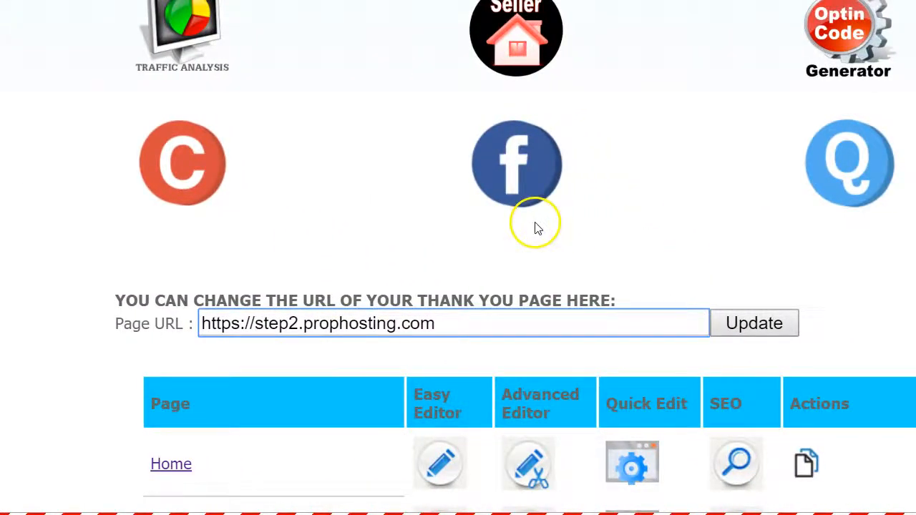
click(185, 300)
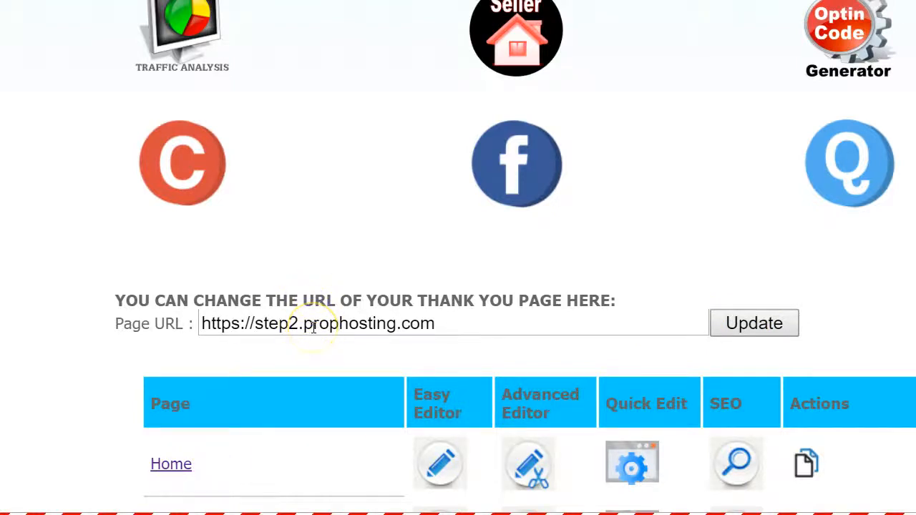
click(743, 327)
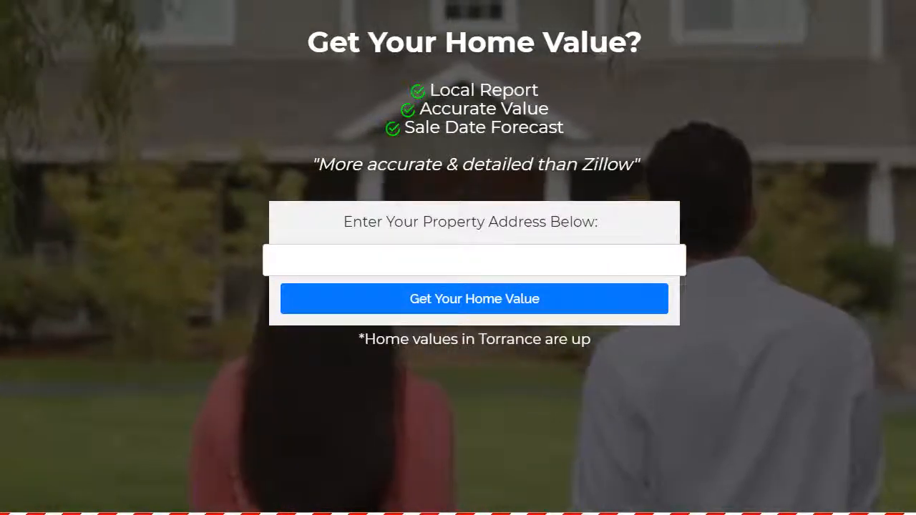
click(640, 307)
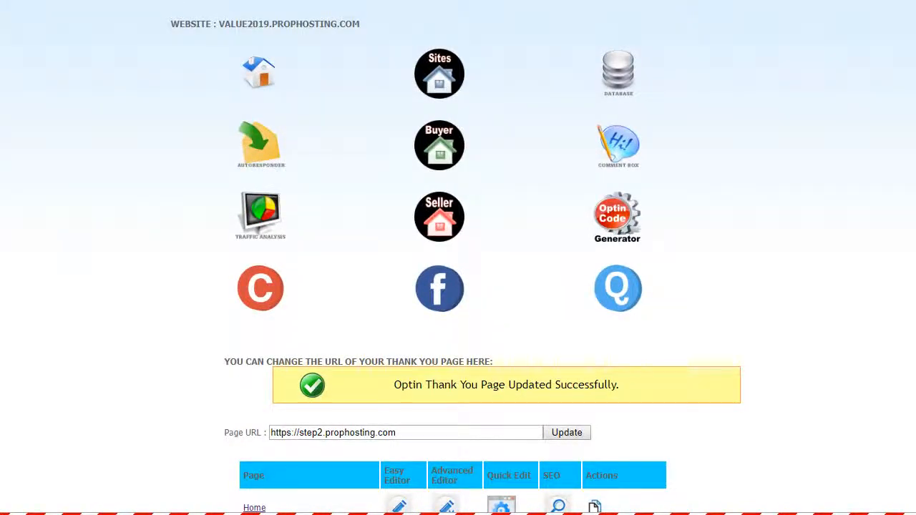
scroll(852, 111, down, 1)
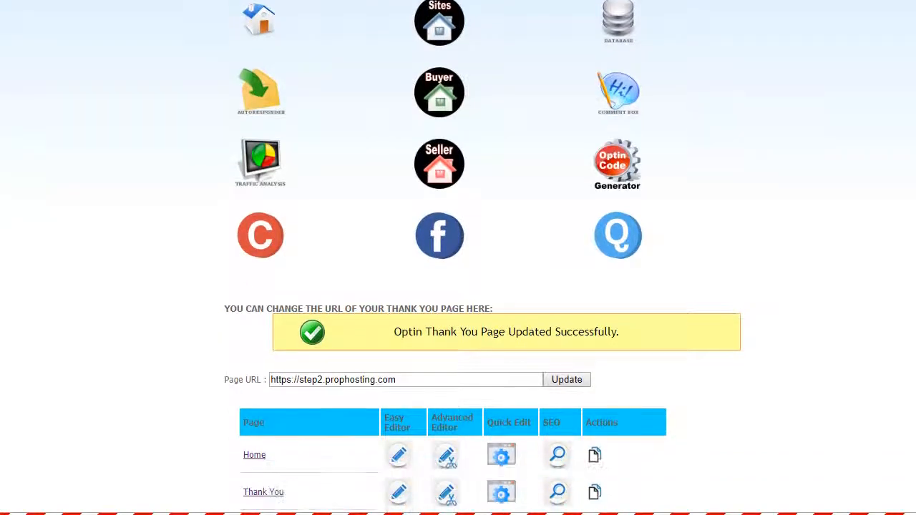
scroll(852, 111, up, 1)
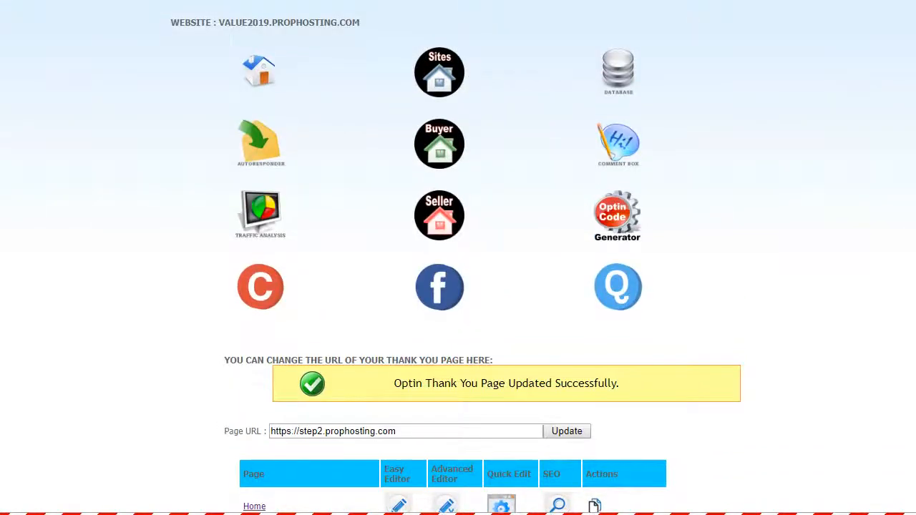
scroll(727, 150, down, 1)
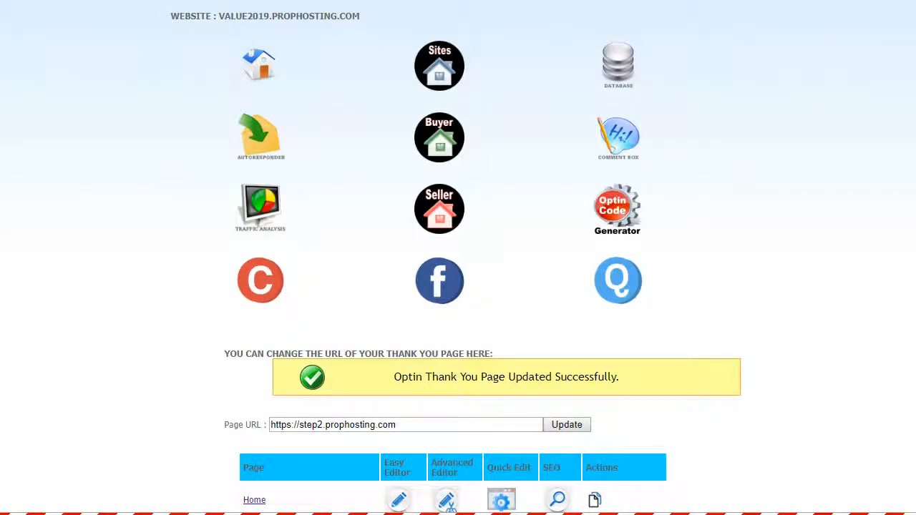
scroll(456, 287, down, 1)
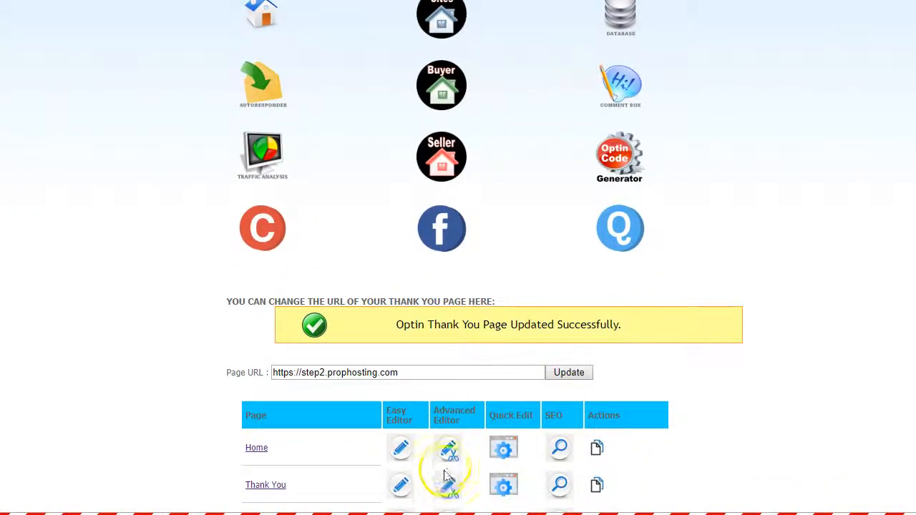